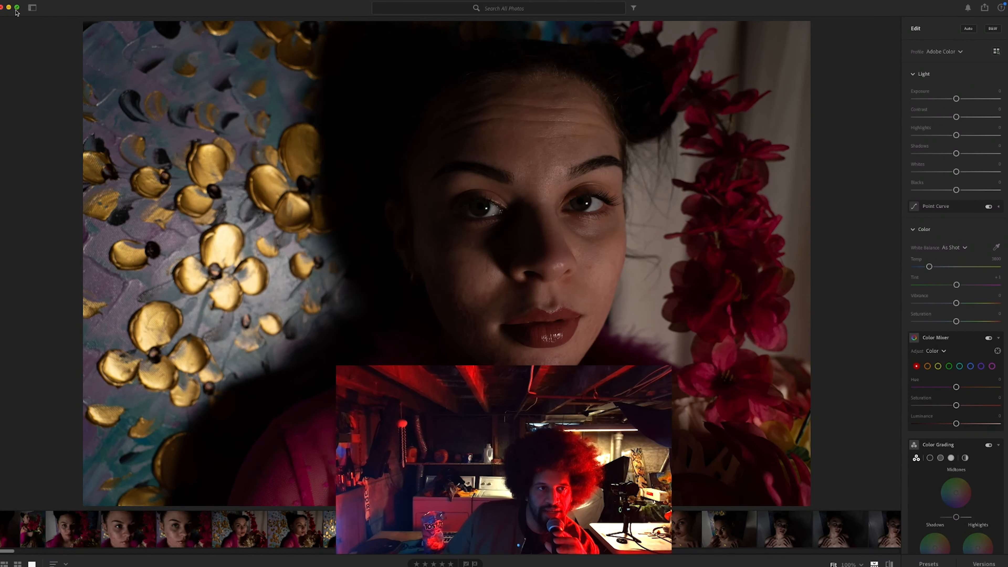
# - Show the library sidebar to view its photo sources and albums, and hide it again
pyautogui.click(32, 7)
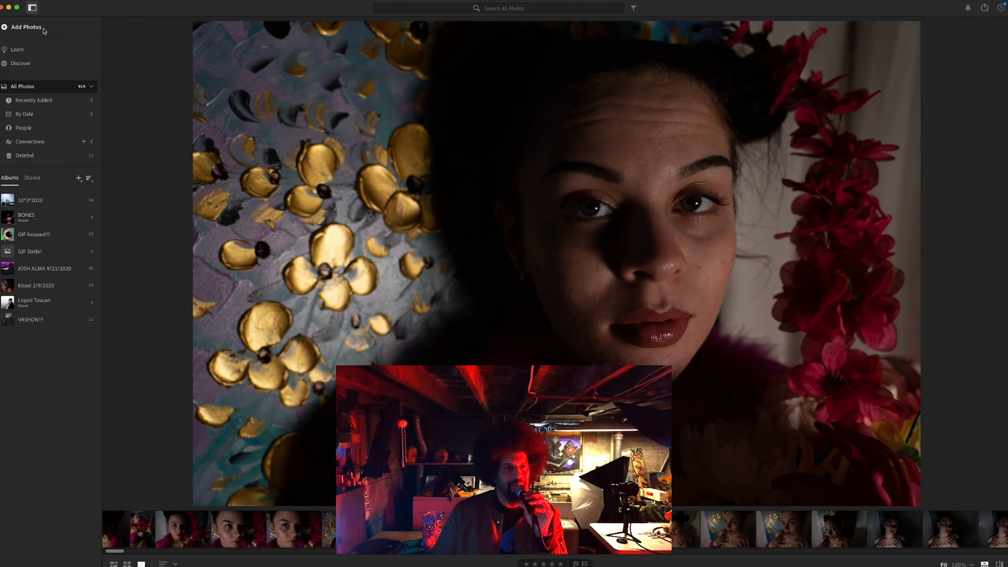
pyautogui.click(34, 8)
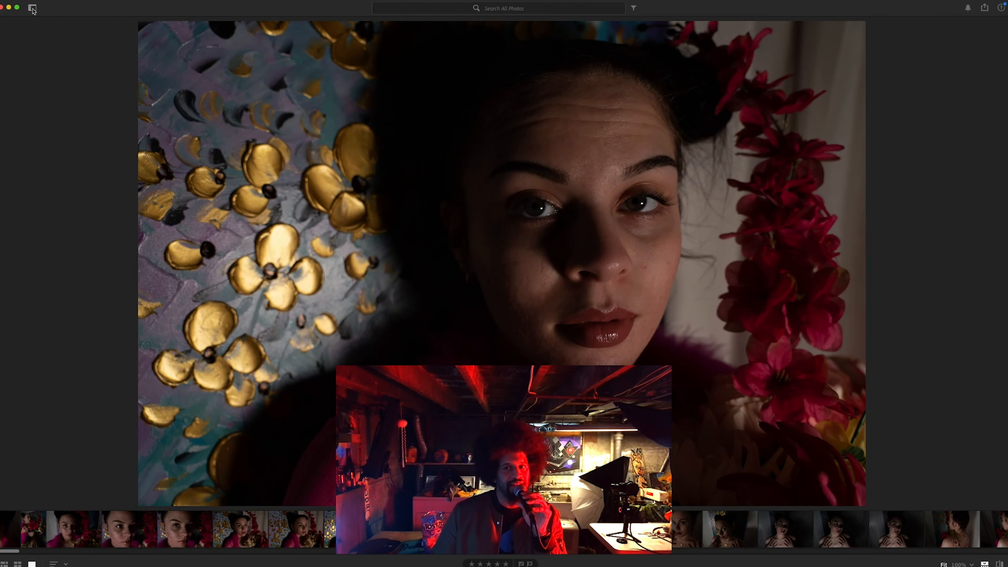
pyautogui.click(33, 7)
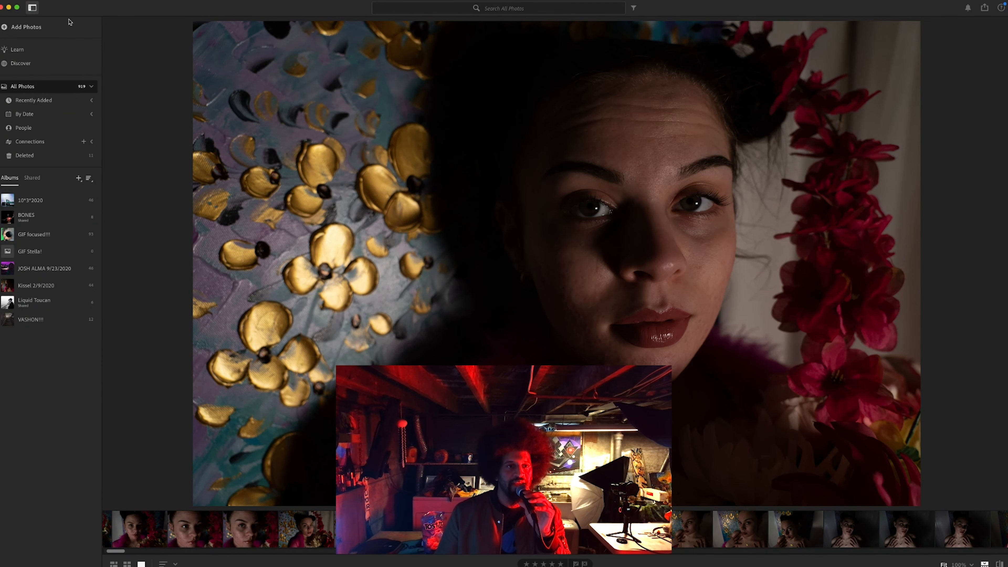
pyautogui.click(33, 8)
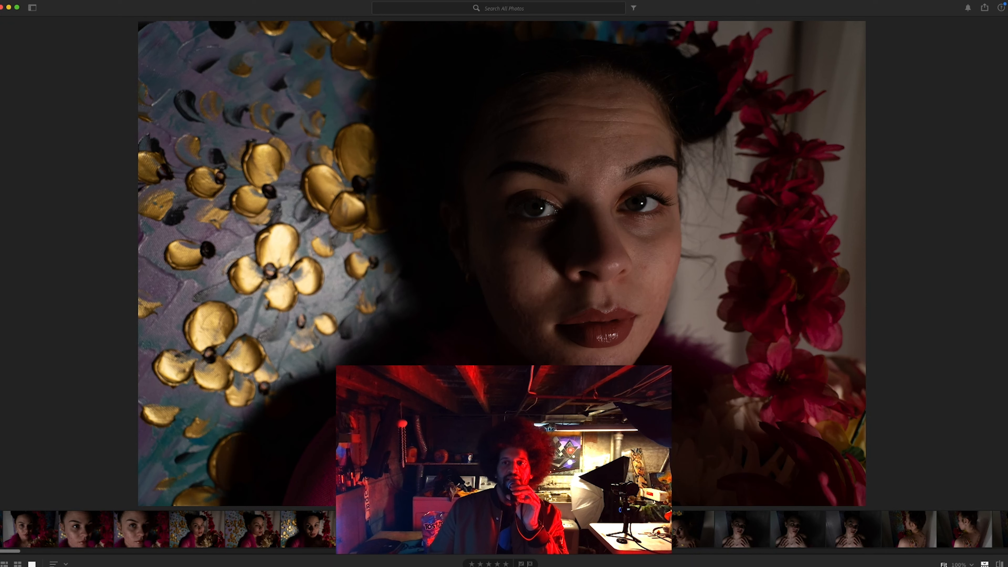
# - Open the portrait's edit settings and the Crop tool to examine their available options
pyautogui.press('e')
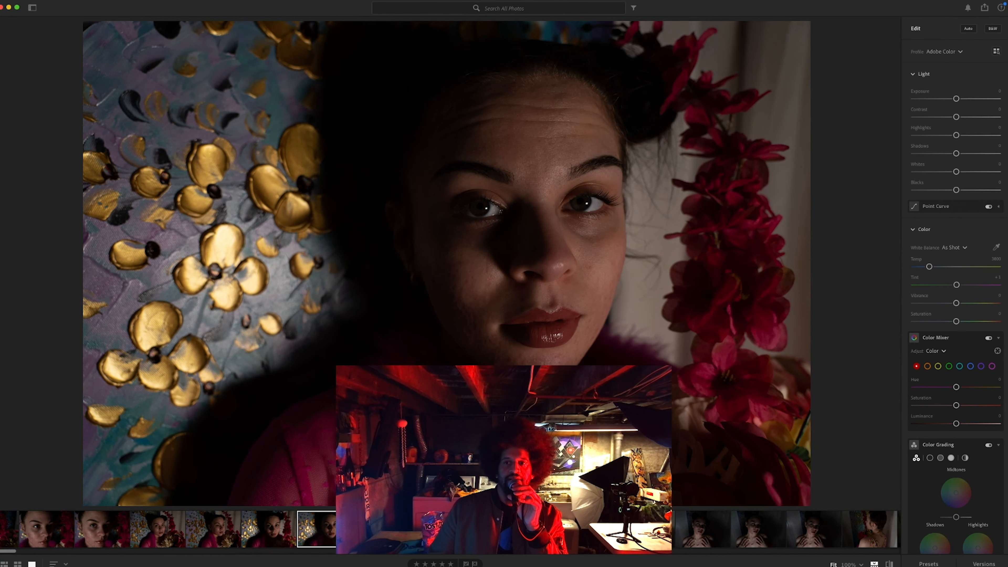
pyautogui.press('e')
pyautogui.press('e')
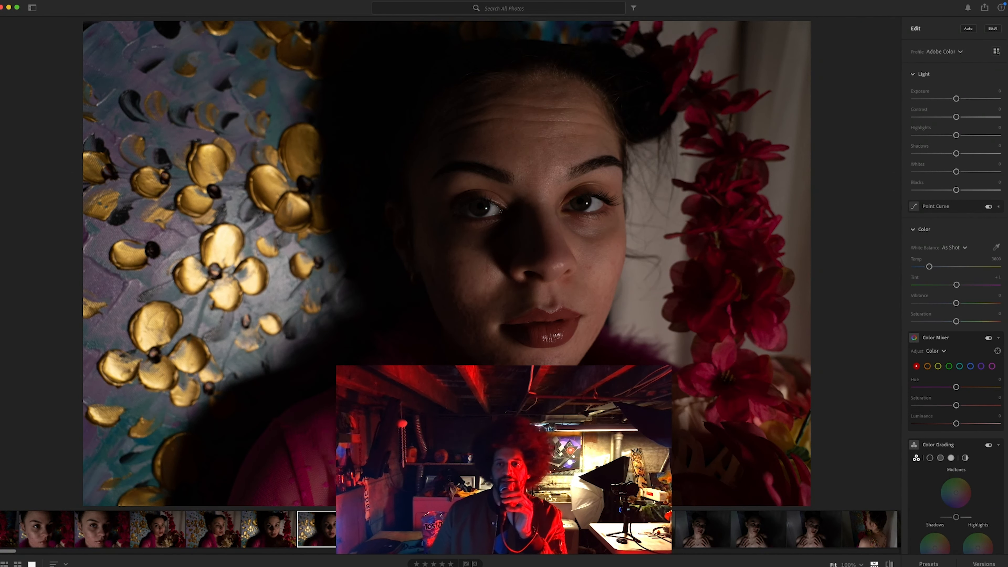
pyautogui.press('c')
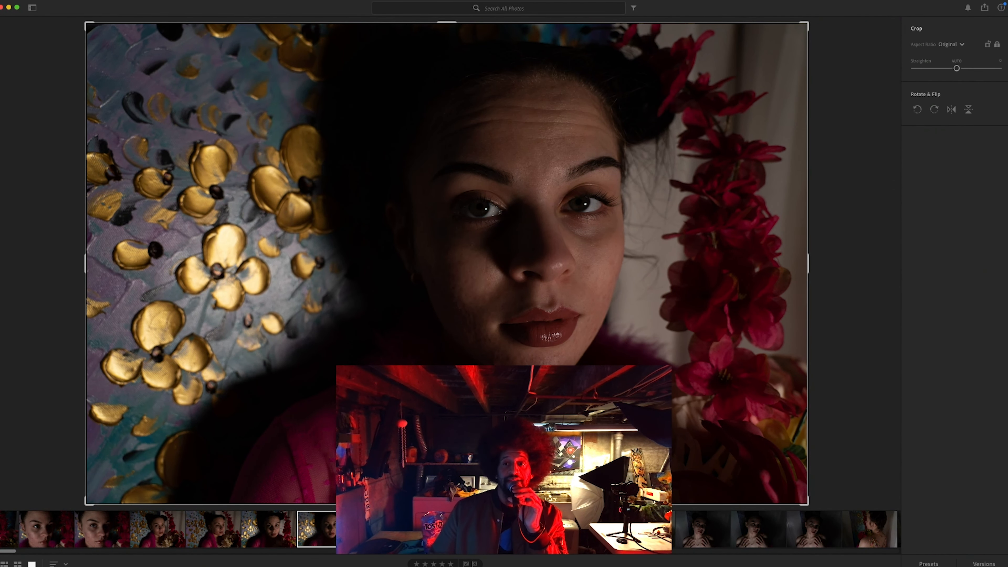
# - Try a Healing Brush stroke on the pale curtain beside the red flowers, undo it, and enlarge the brush
pyautogui.press('h')
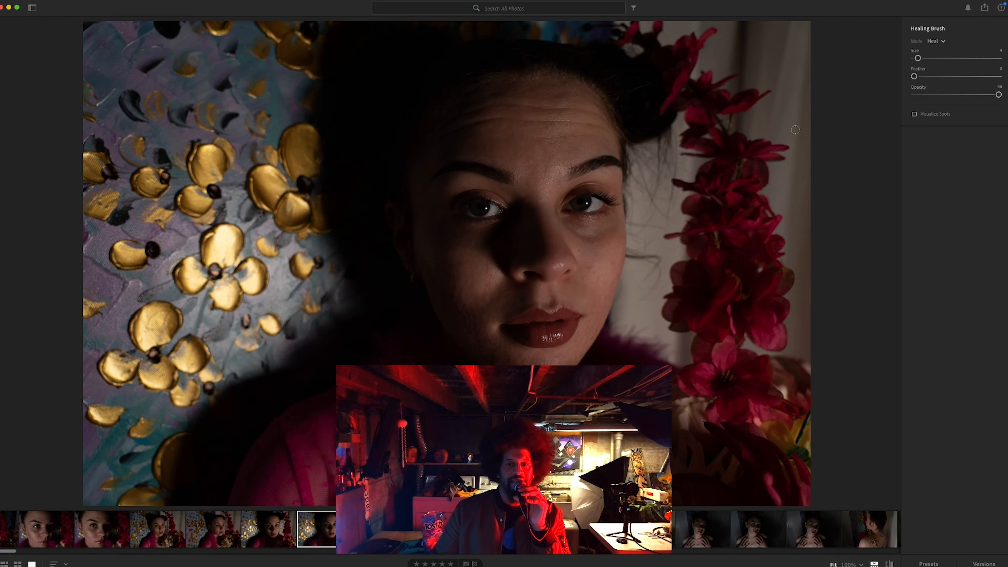
pyautogui.moveTo(786, 104)
pyautogui.mouseDown()
pyautogui.moveTo(787, 135)
pyautogui.moveTo(759, 82)
pyautogui.moveTo(784, 78)
pyautogui.moveTo(786, 57)
pyautogui.moveTo(770, 58)
pyautogui.moveTo(788, 57)
pyautogui.mouseUp()
pyautogui.press(']')
pyautogui.press(']')
pyautogui.press(']')
pyautogui.press('super+z')
pyautogui.press('super+z')
pyautogui.press(']')
pyautogui.press(']')
pyautogui.press(']')
pyautogui.press(']')
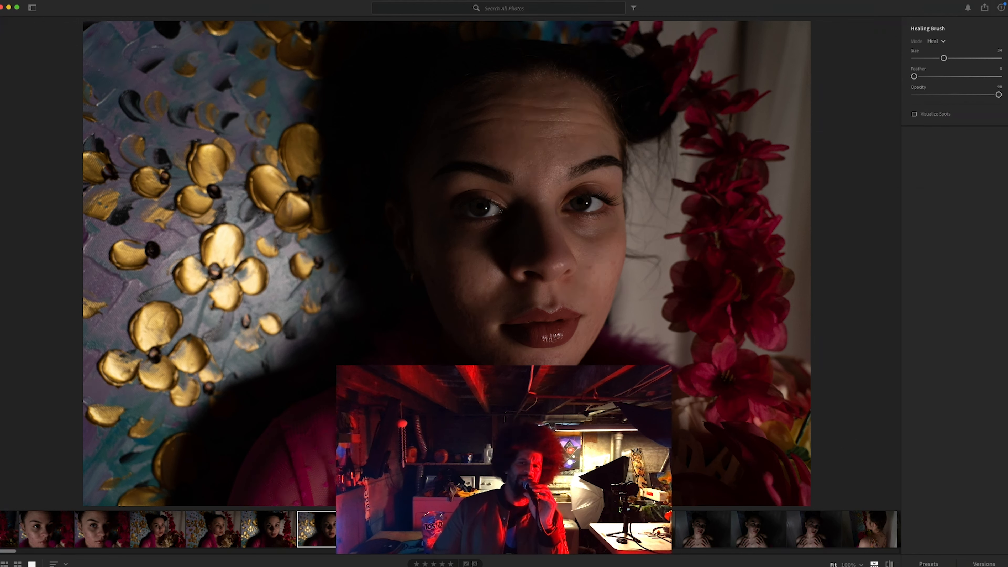
# - Look through the settings of the Brush, Linear Gradient and Radial Gradient tools, and close the editing tools
pyautogui.press('b')
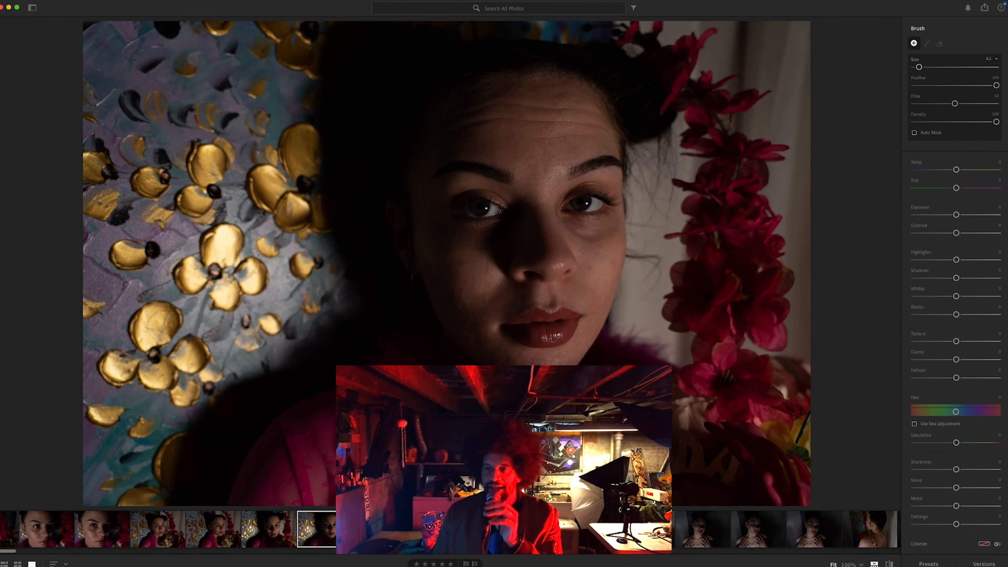
pyautogui.press('l')
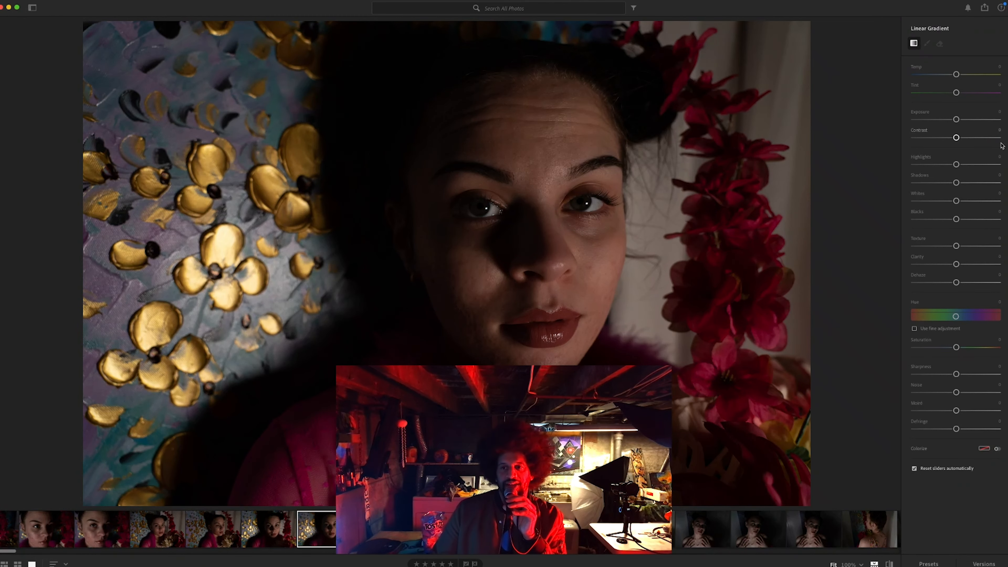
pyautogui.press('r')
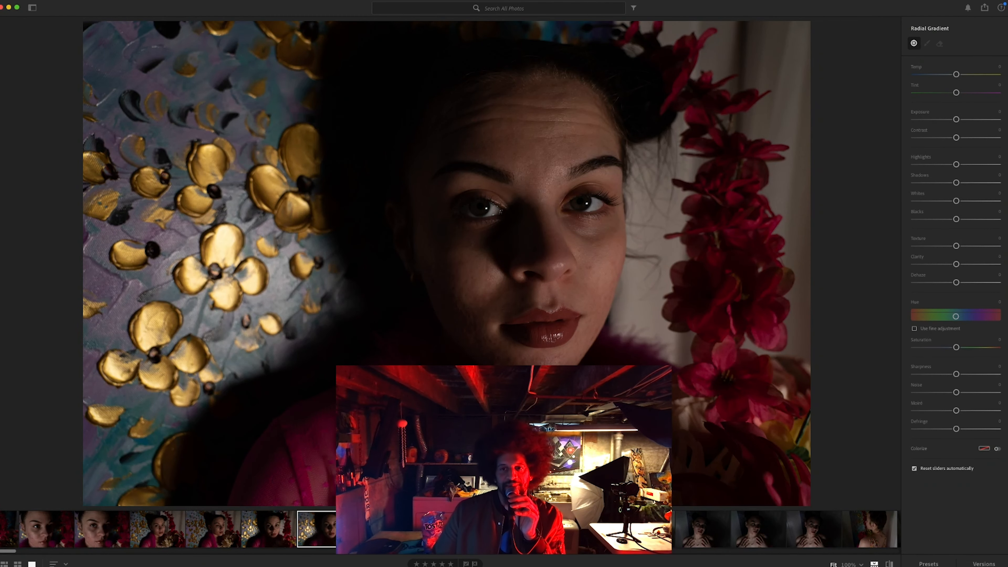
pyautogui.press('r')
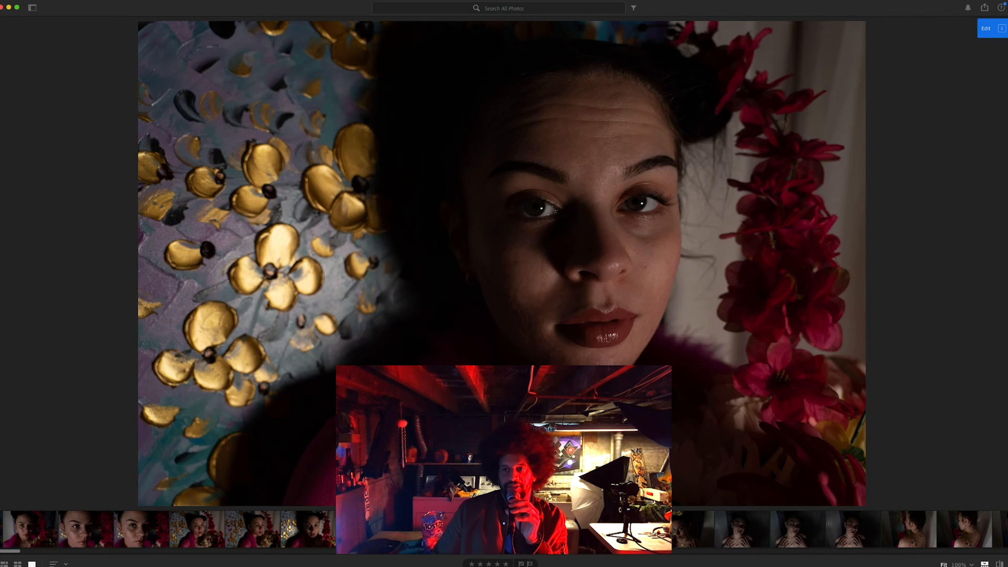
# - Reopen the edit settings and raise the portrait's exposure to about +0.95
pyautogui.press('e')
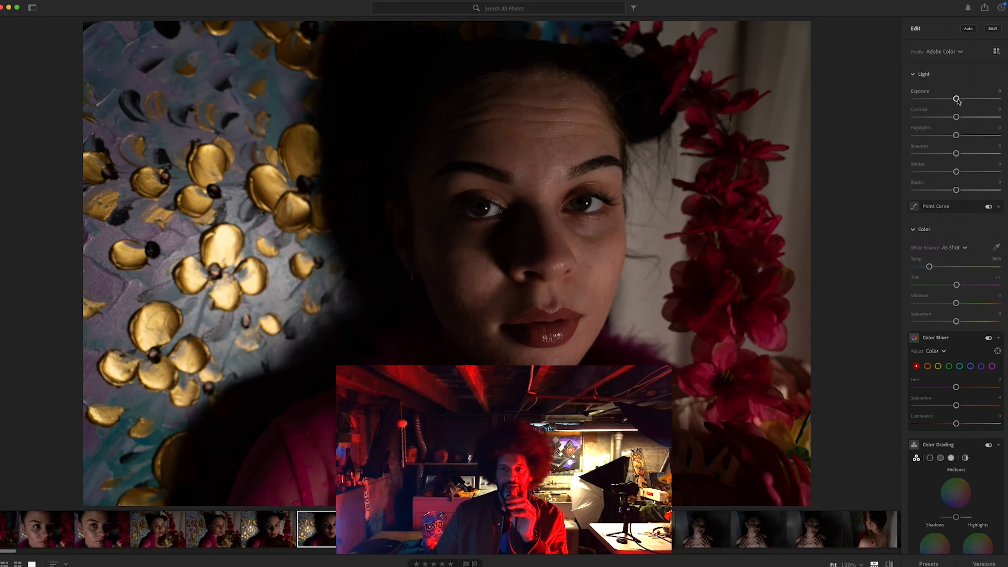
pyautogui.moveTo(956, 99); pyautogui.dragTo(966, 99)
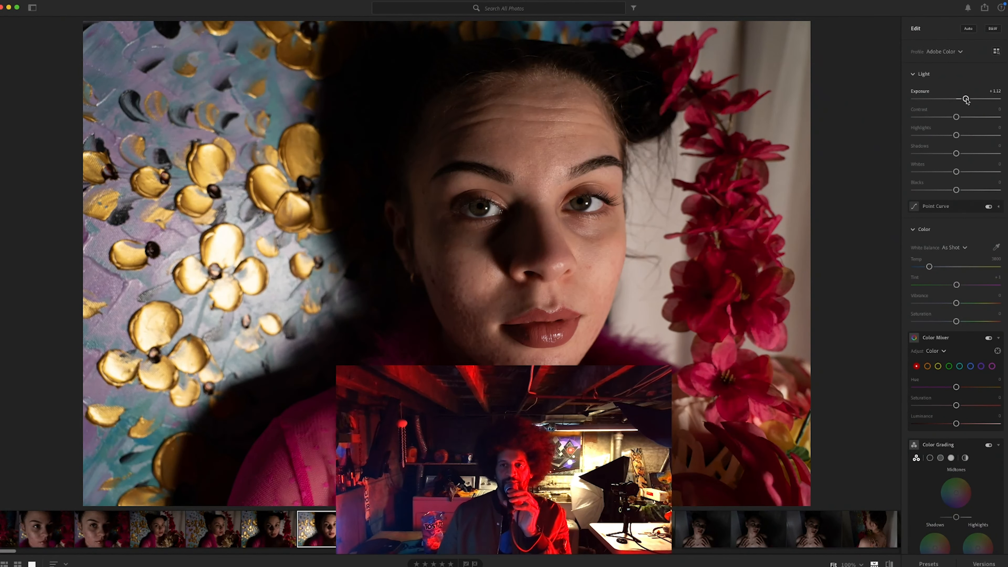
pyautogui.moveTo(966, 99); pyautogui.dragTo(966, 99)
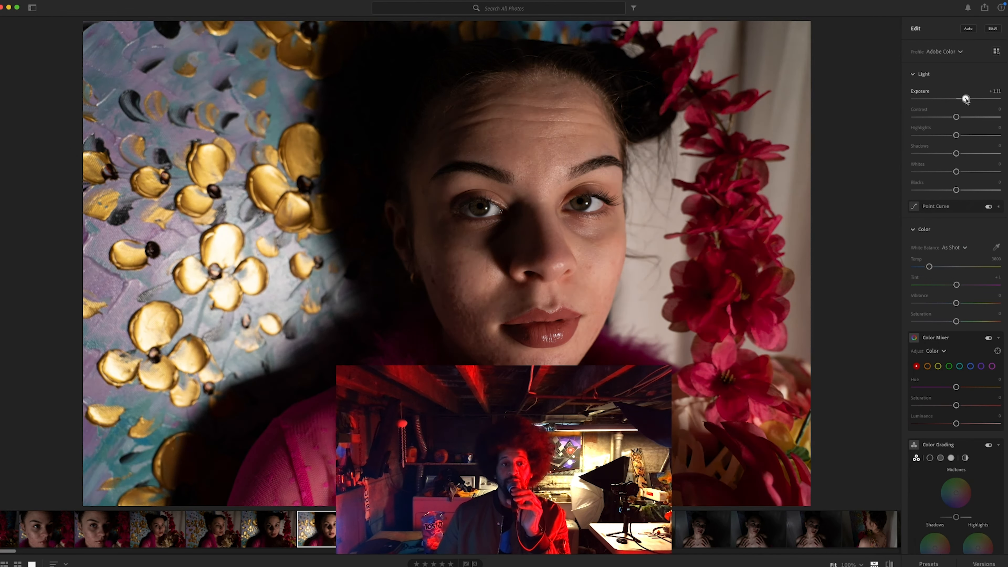
pyautogui.moveTo(964, 99); pyautogui.dragTo(964, 99)
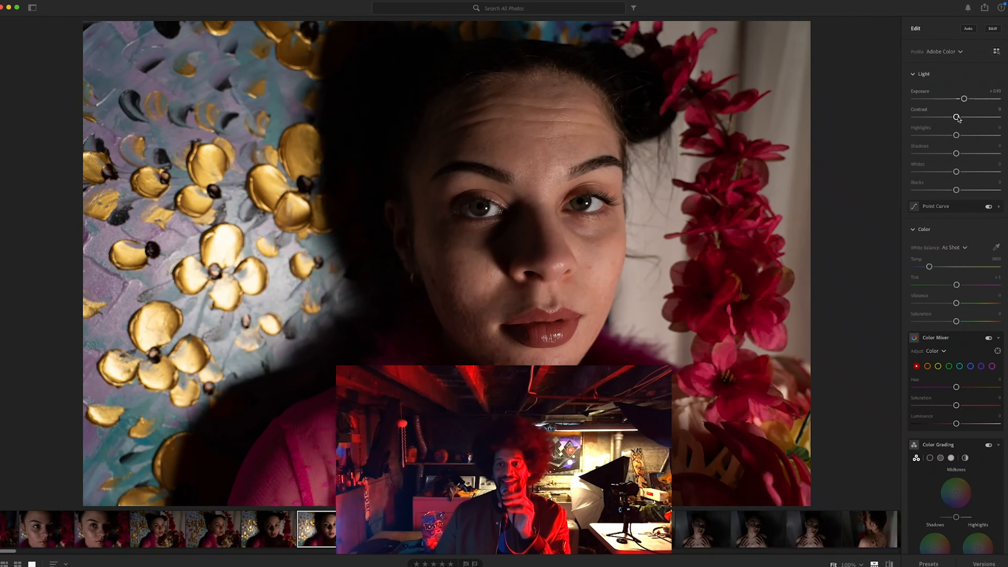
# - Set the portrait's contrast to about +19, resetting the first adjustment along the way
pyautogui.moveTo(957, 117); pyautogui.dragTo(964, 118)
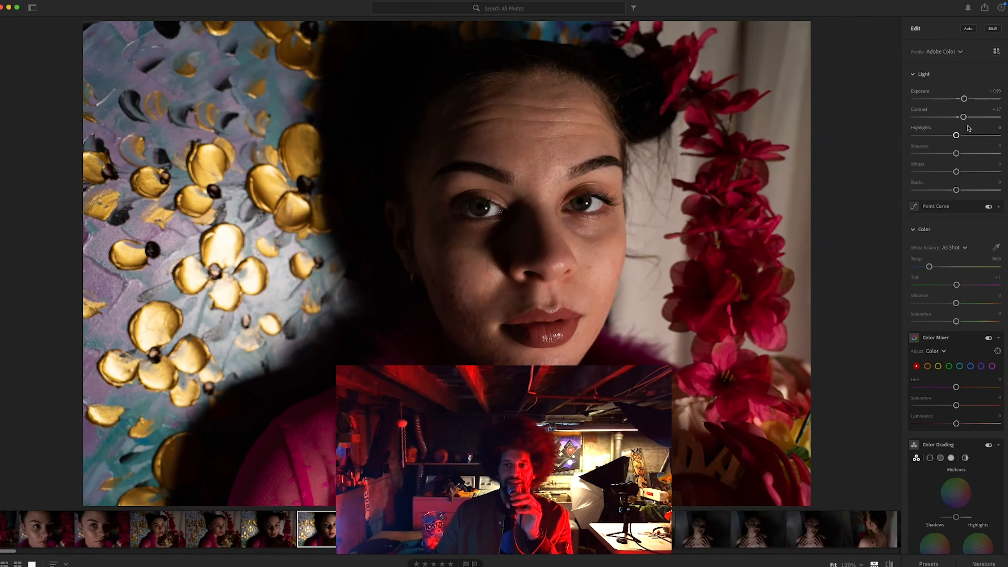
pyautogui.doubleClick(960, 118)
pyautogui.moveTo(957, 118); pyautogui.dragTo(965, 119)
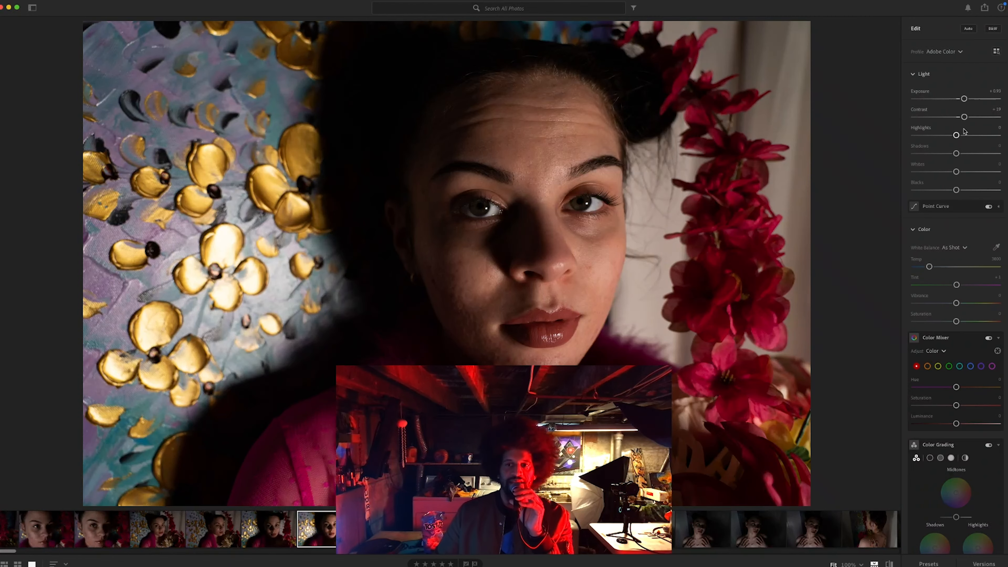
# - Try raising the exposure to about +1.48 and lowering the highlights, and undo these changes
pyautogui.scroll(-1, 952, 137)
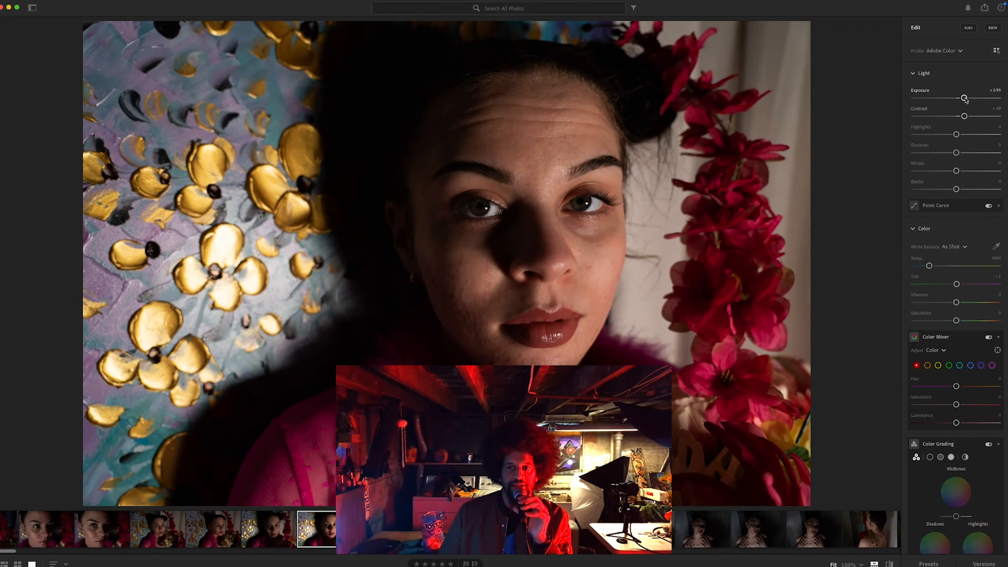
pyautogui.moveTo(964, 98); pyautogui.dragTo(969, 98)
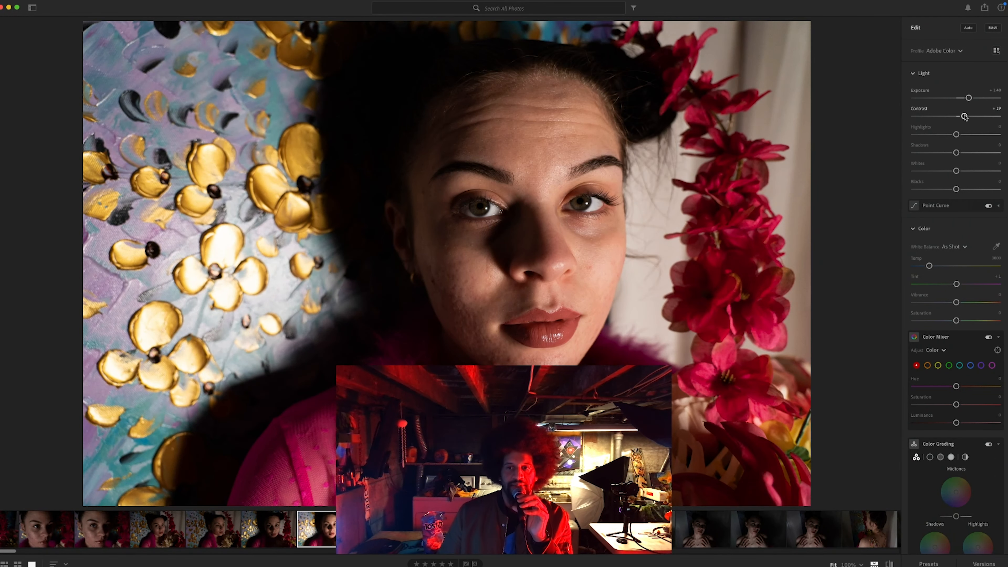
pyautogui.moveTo(957, 134); pyautogui.dragTo(937, 135)
pyautogui.doubleClick(937, 135)
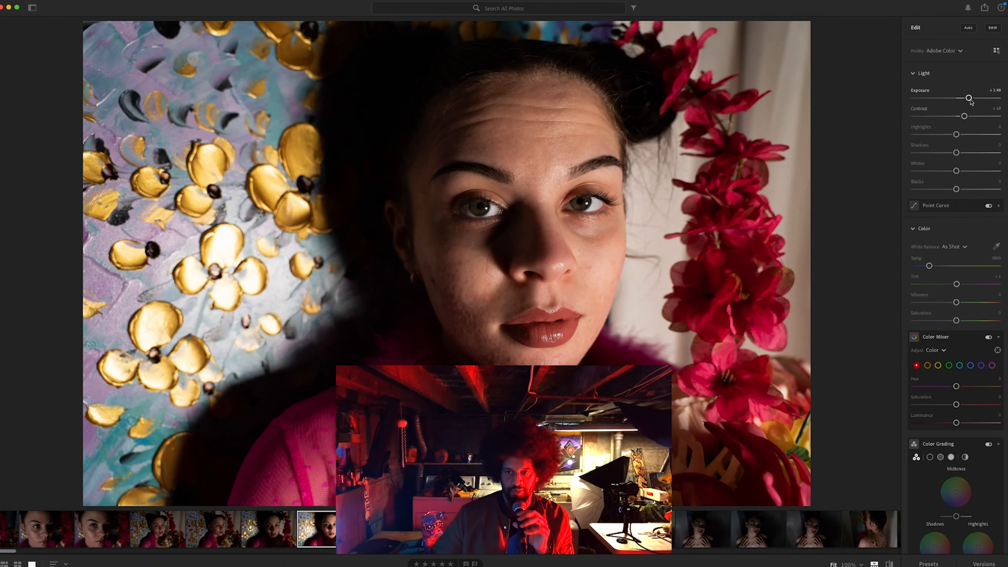
pyautogui.press('super+z')
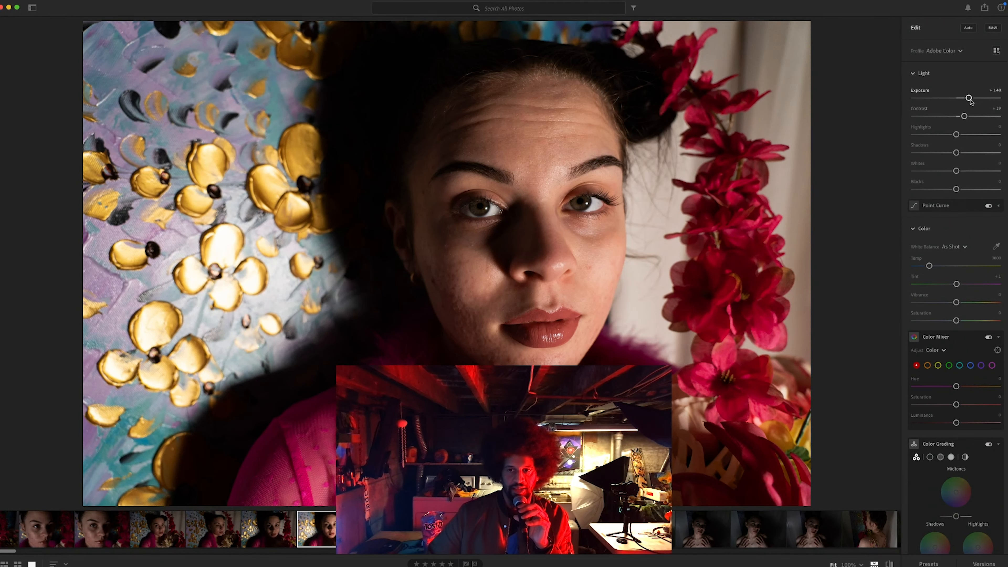
pyautogui.press('super+z')
pyautogui.press('super+z')
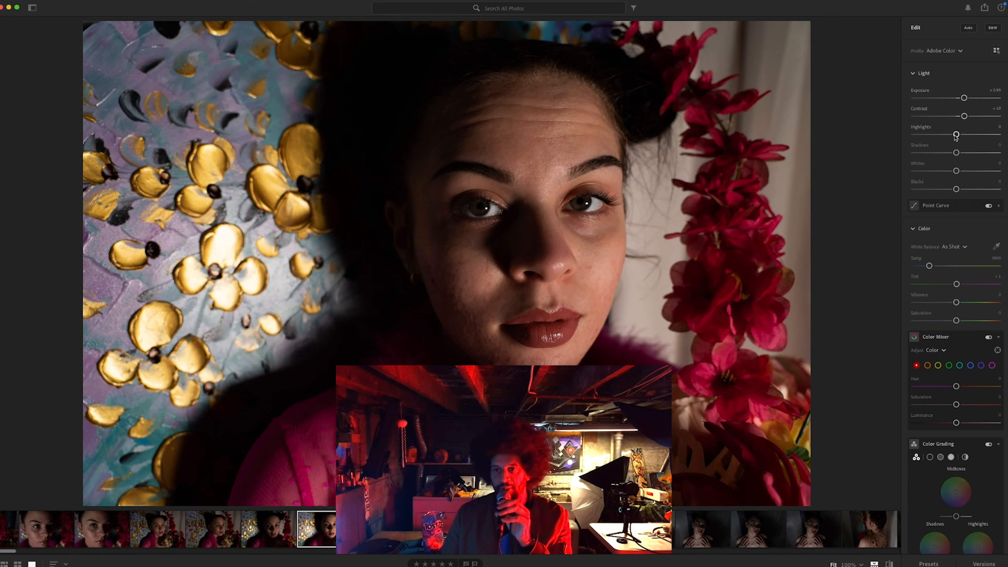
# - Test the highlights down to -100, reset them, and set them to about -22
pyautogui.moveTo(956, 135); pyautogui.dragTo(955, 134)
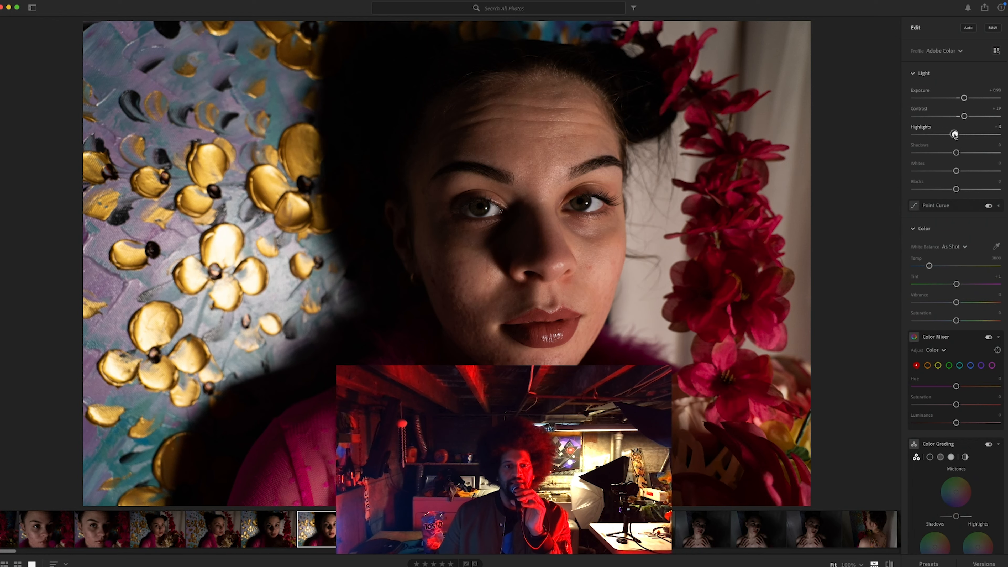
pyautogui.moveTo(947, 135); pyautogui.dragTo(906, 143)
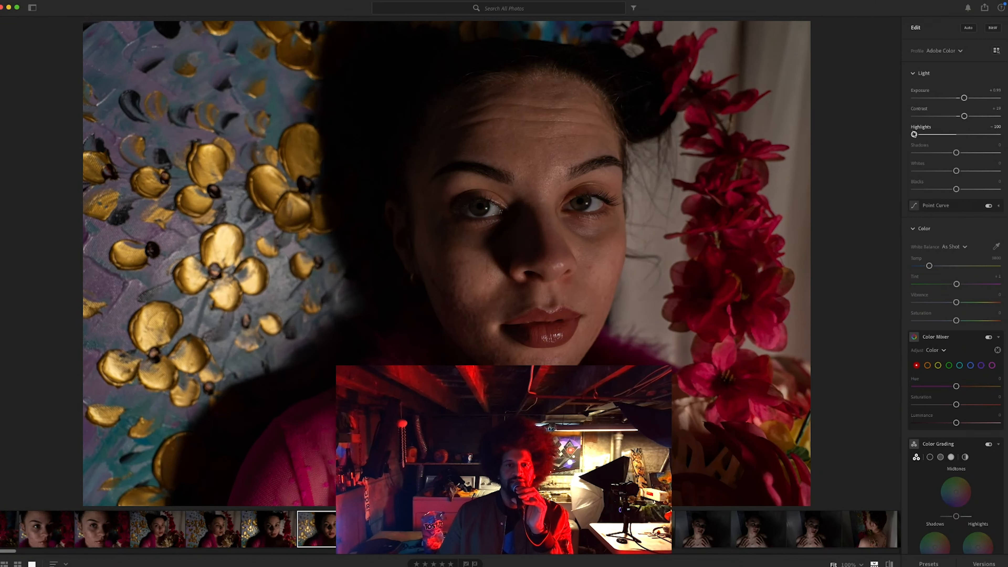
pyautogui.moveTo(915, 135); pyautogui.dragTo(952, 137)
pyautogui.doubleClick(952, 135)
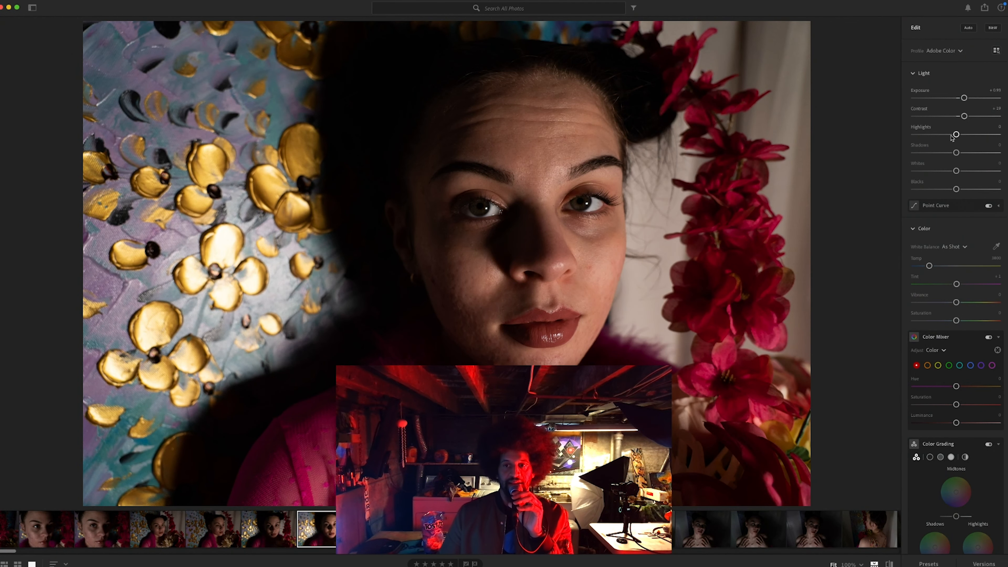
pyautogui.moveTo(953, 136); pyautogui.dragTo(946, 136)
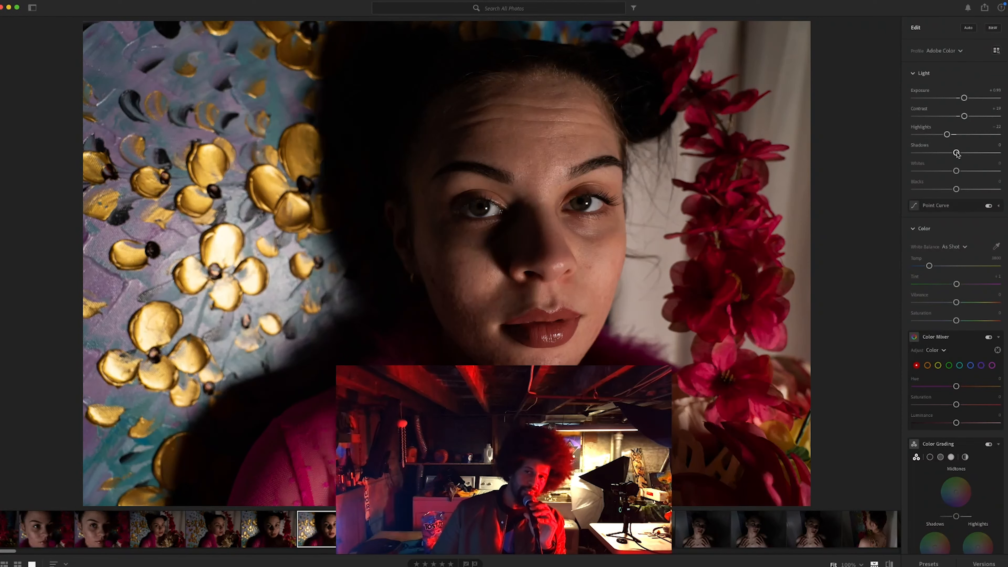
# - Test the shadows in both directions, and set them to about -24 to deepen the portrait's dark areas
pyautogui.moveTo(957, 153)
pyautogui.mouseDown()
pyautogui.moveTo(984, 154)
pyautogui.moveTo(957, 155)
pyautogui.mouseUp()
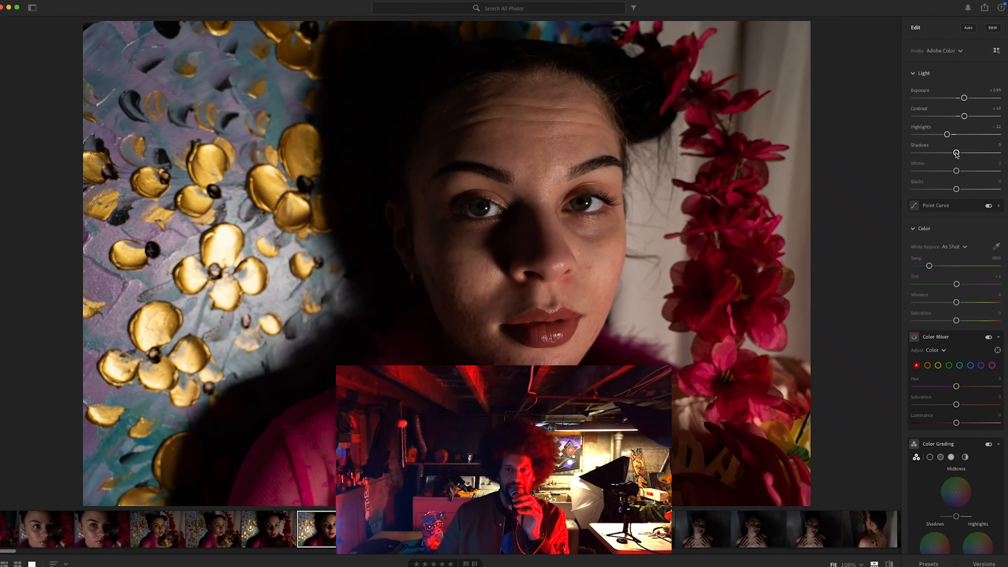
pyautogui.moveTo(957, 155)
pyautogui.mouseDown()
pyautogui.moveTo(949, 154)
pyautogui.moveTo(975, 154)
pyautogui.moveTo(942, 155)
pyautogui.moveTo(965, 156)
pyautogui.mouseUp()
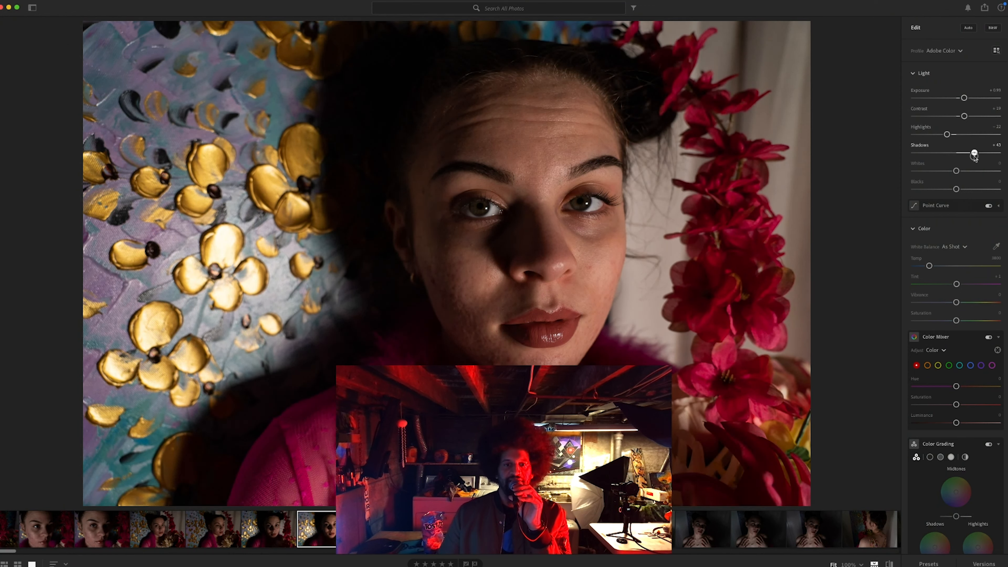
pyautogui.moveTo(981, 157); pyautogui.dragTo(959, 160)
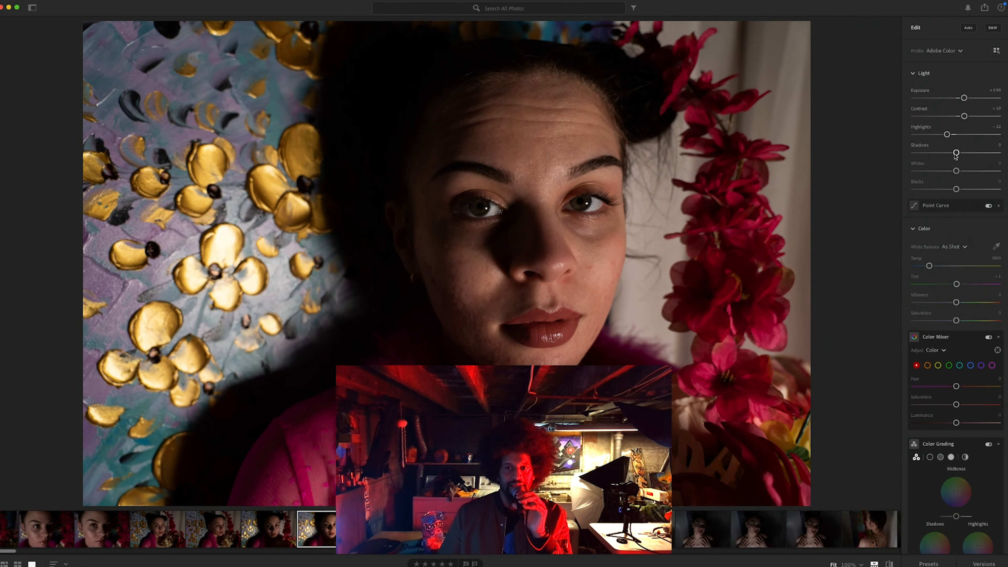
pyautogui.moveTo(956, 153)
pyautogui.mouseDown()
pyautogui.moveTo(982, 154)
pyautogui.moveTo(939, 155)
pyautogui.mouseUp()
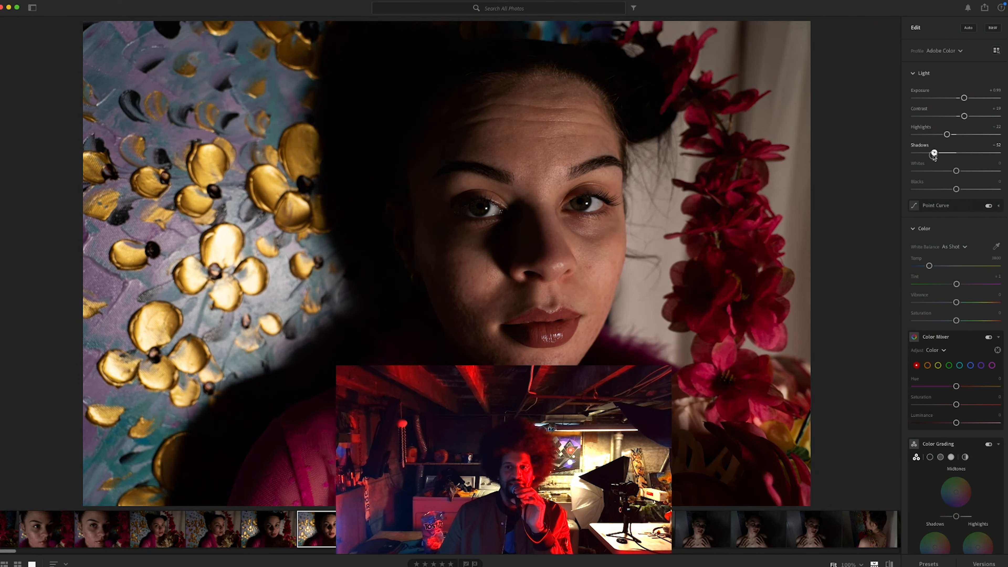
pyautogui.moveTo(935, 154); pyautogui.dragTo(957, 154)
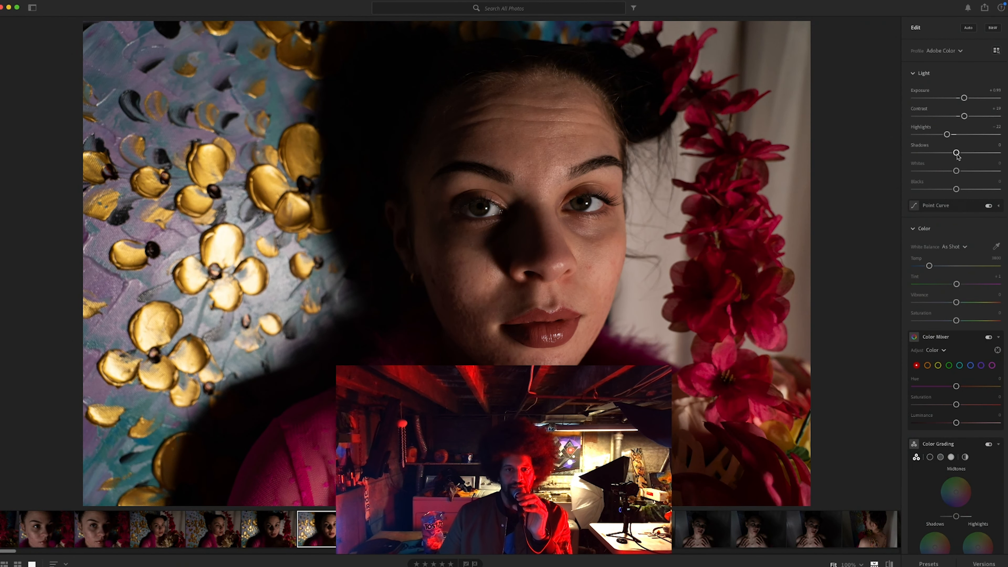
pyautogui.moveTo(957, 154); pyautogui.dragTo(955, 154)
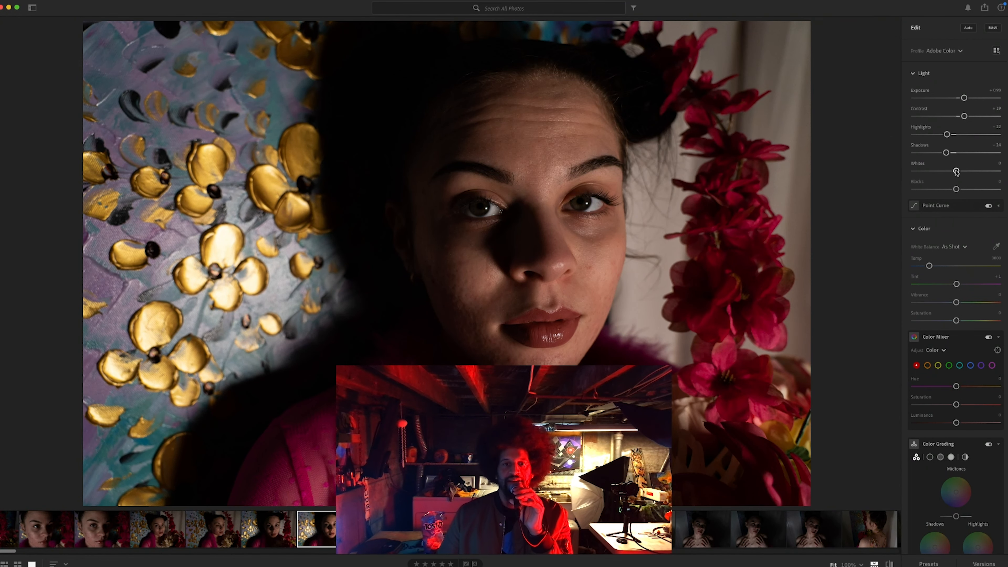
# - Test the portrait's whites in both directions with small adjustments, including +1, and reset them
pyautogui.moveTo(957, 171); pyautogui.dragTo(946, 172)
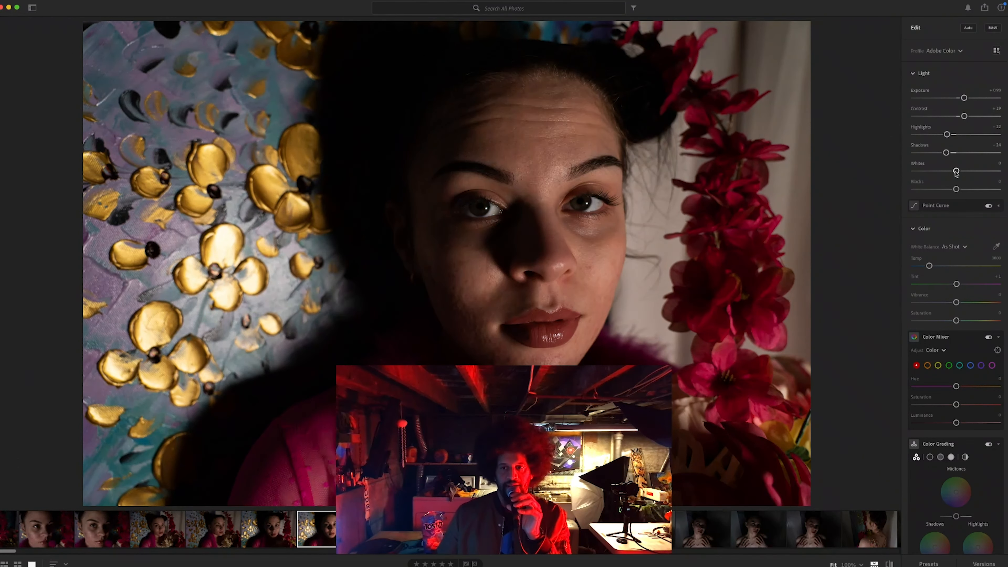
pyautogui.scroll(-1, 956, 170)
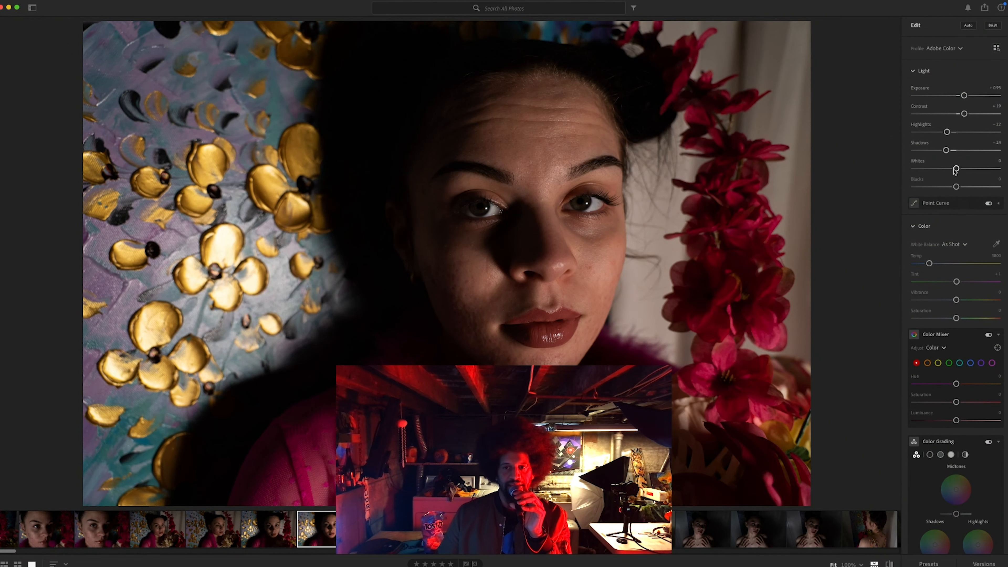
pyautogui.moveTo(946, 171); pyautogui.dragTo(955, 172)
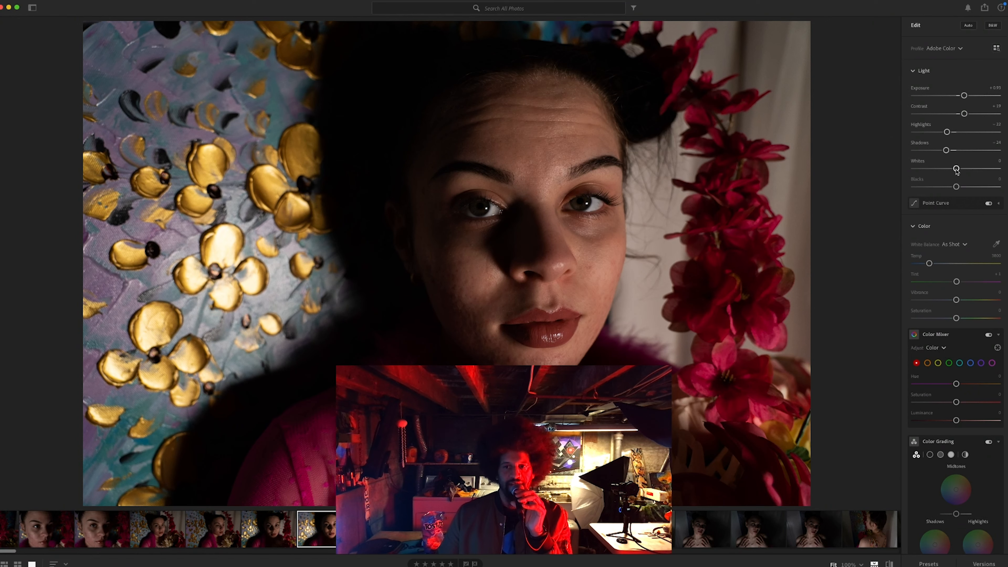
pyautogui.moveTo(957, 170)
pyautogui.mouseDown()
pyautogui.moveTo(968, 170)
pyautogui.moveTo(949, 173)
pyautogui.moveTo(958, 172)
pyautogui.mouseUp()
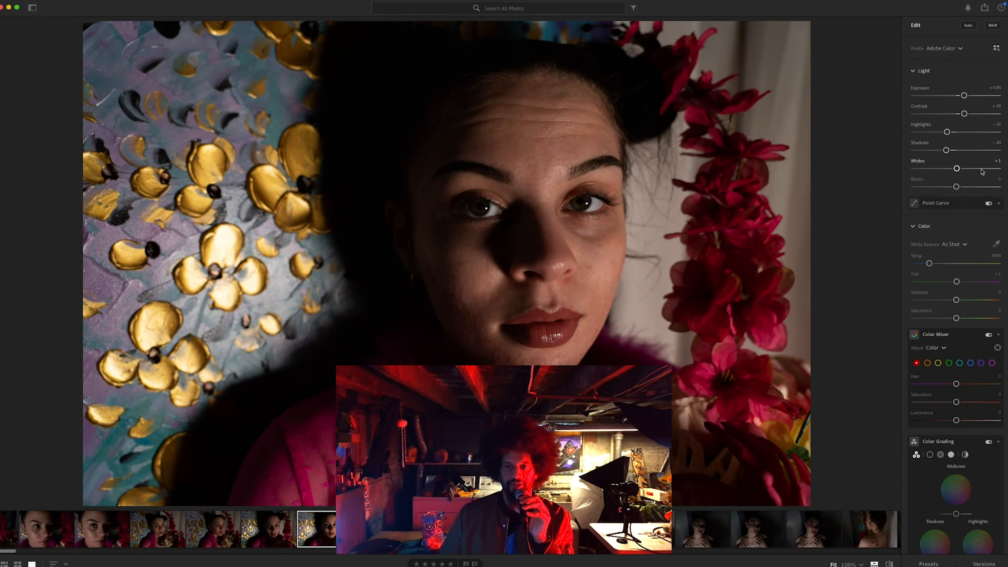
pyautogui.doubleClick(958, 168)
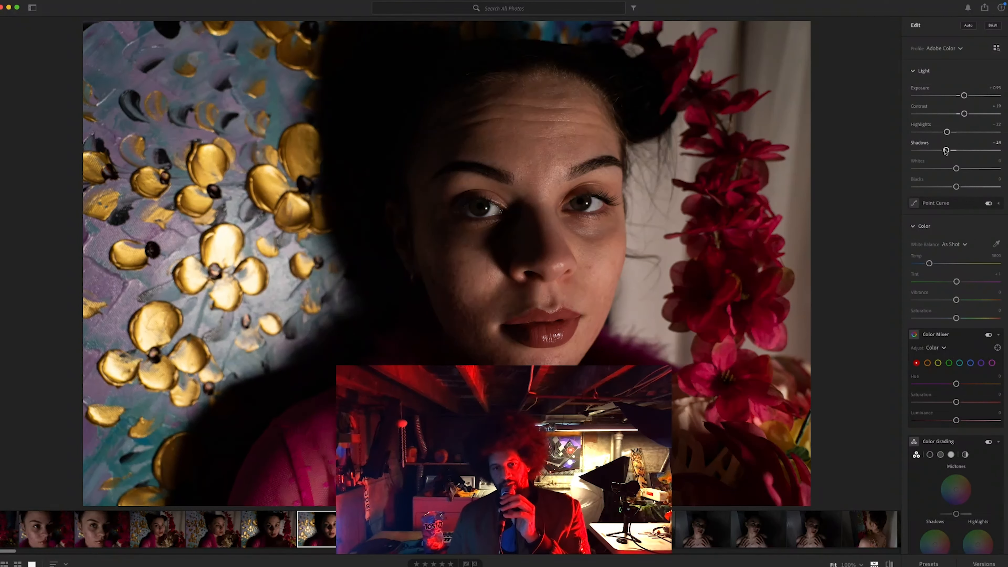
# - Try raising the portrait's shadows to about -4, and undo that change
pyautogui.moveTo(946, 151); pyautogui.dragTo(955, 153)
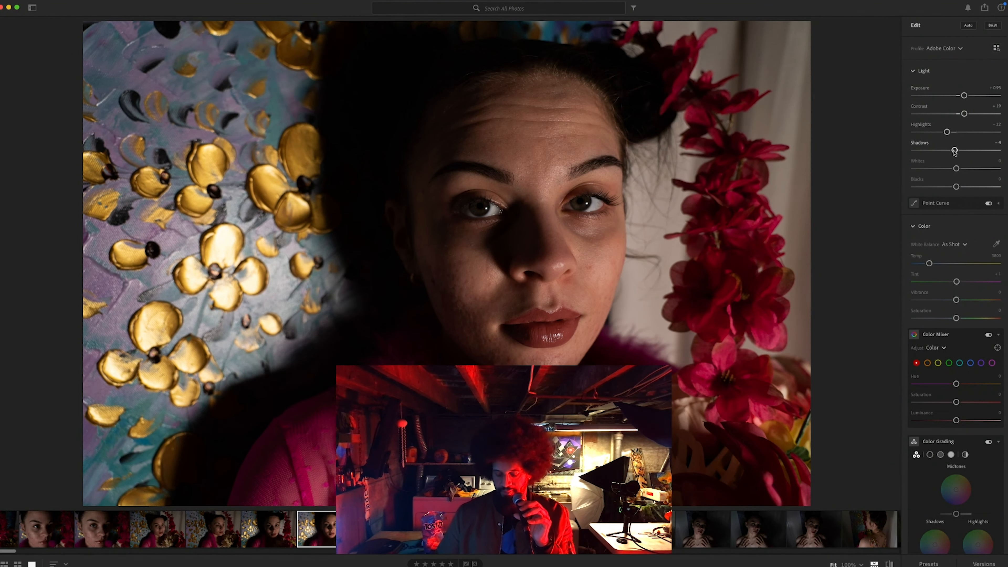
pyautogui.press('super+z')
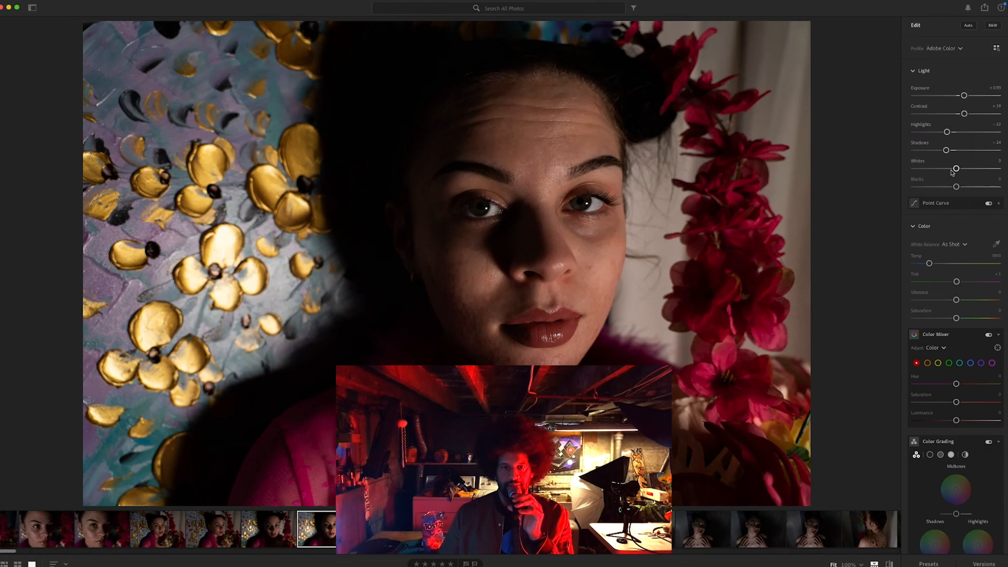
# - Lower the portrait's whites to about -31
pyautogui.moveTo(956, 169); pyautogui.dragTo(943, 170)
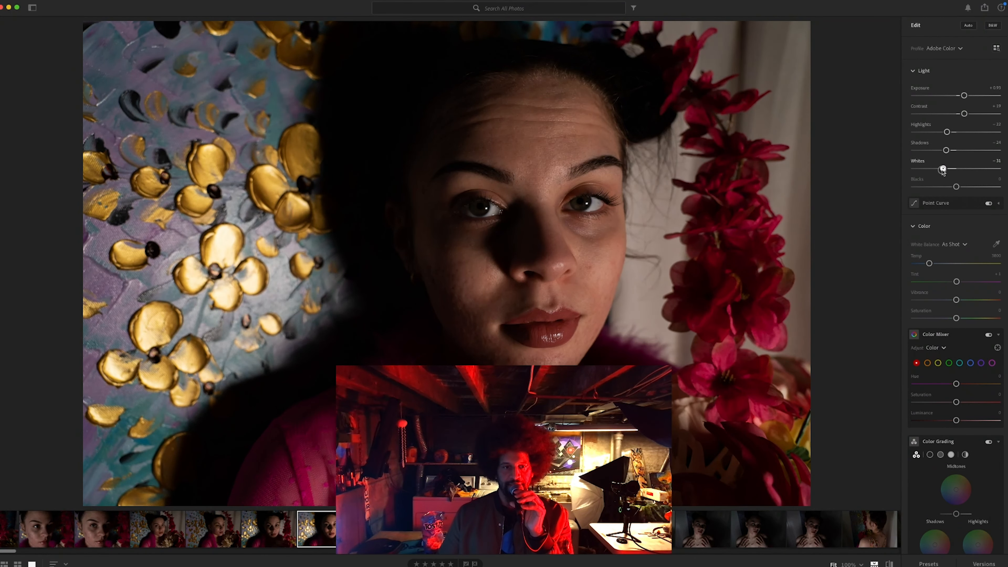